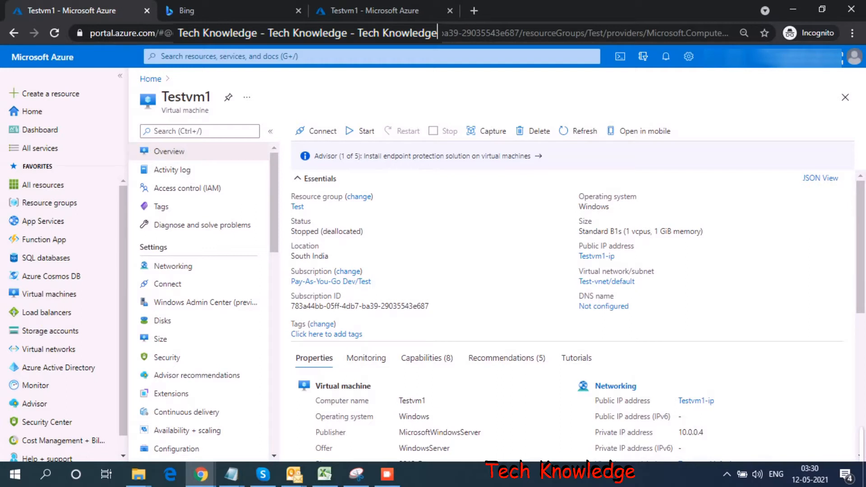
Find and open the Backup page of the Testvm1 virtual machine
{"action": "key", "text": "ctrl+/"}
{"action": "type", "text": "backu"}
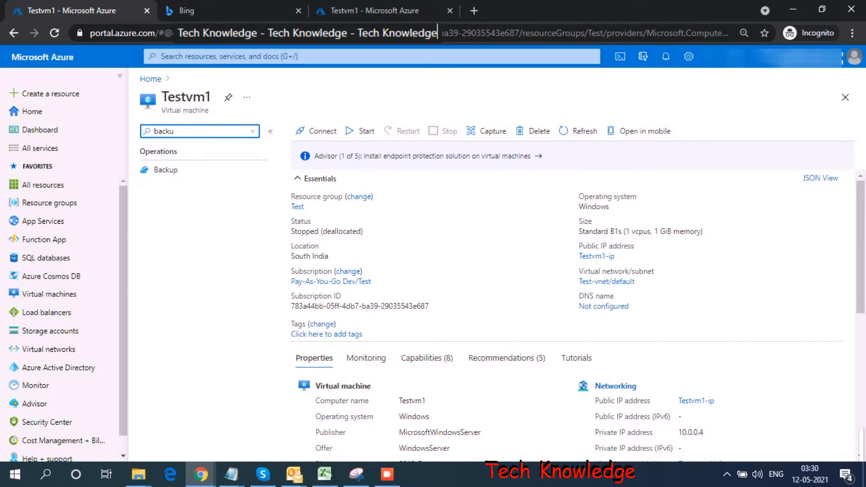
{"action": "left_click", "coordinate": [166, 170]}
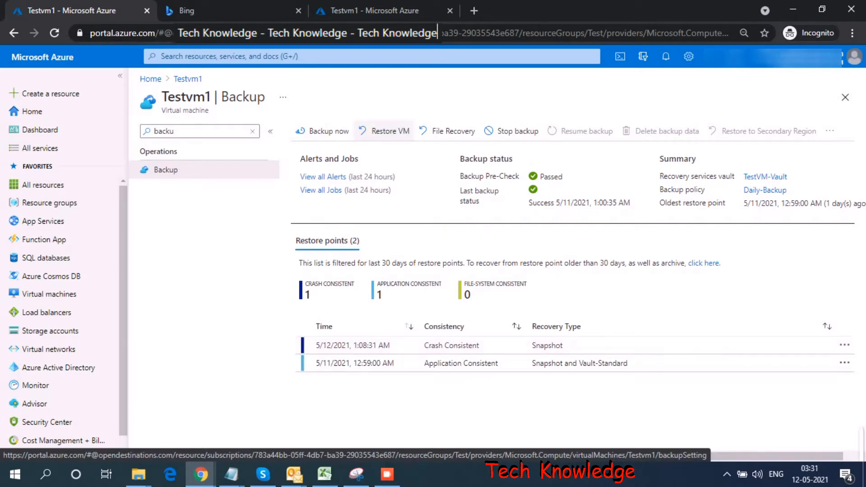
Start a VM restore and choose the crash-consistent restore point from 5/12/2021, 1:08:31 AM
{"action": "left_click", "coordinate": [385, 131]}
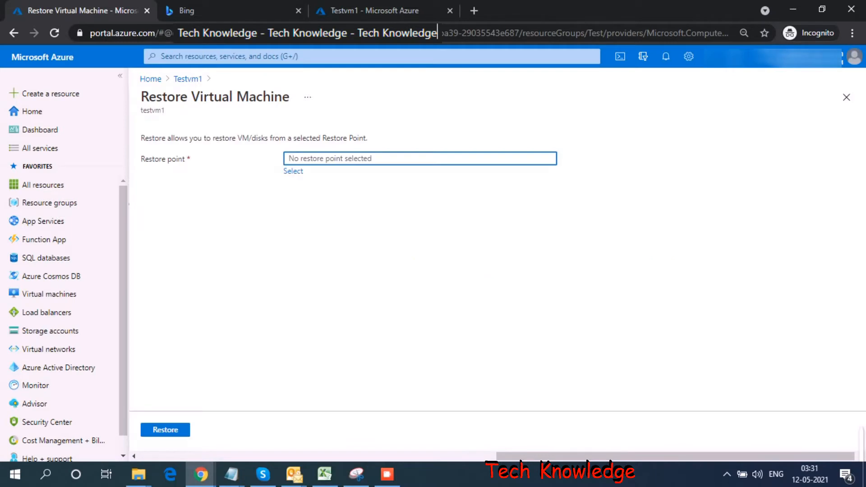
{"action": "left_click", "coordinate": [293, 171]}
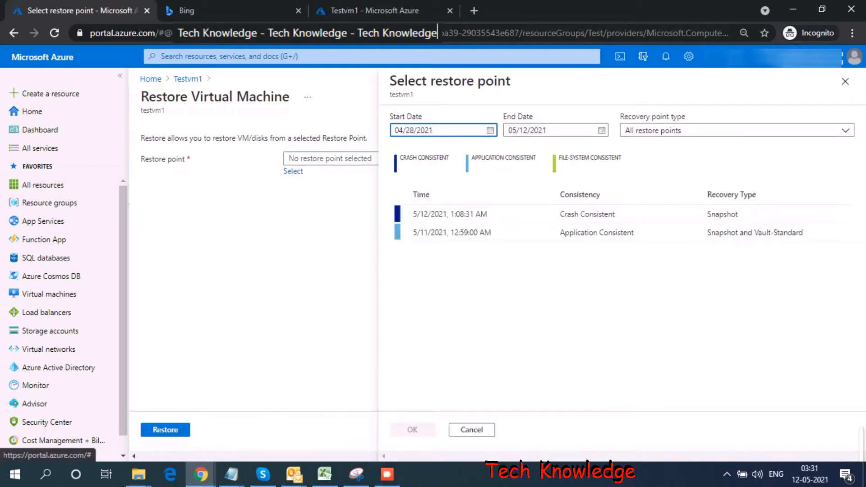
{"action": "left_click", "coordinate": [450, 215]}
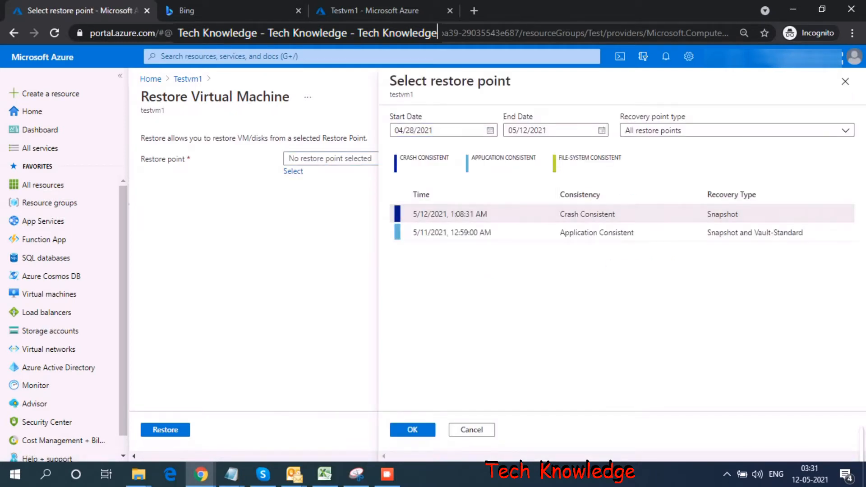
{"action": "left_click", "coordinate": [413, 429]}
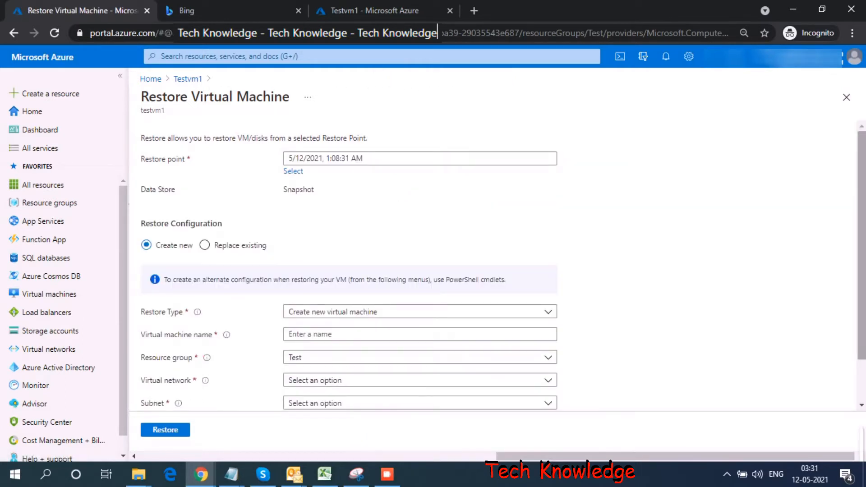
Set the restore configuration to Replace existing with testguestdiag540 (StandardLRS) as the staging location
{"action": "scroll", "coordinate": [497, 270], "scroll_direction": "down", "scroll_amount": 1}
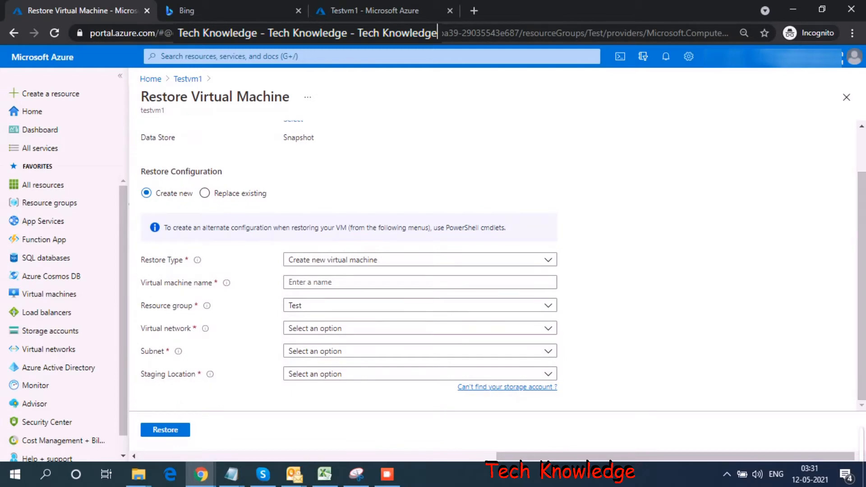
{"action": "left_click", "coordinate": [205, 193]}
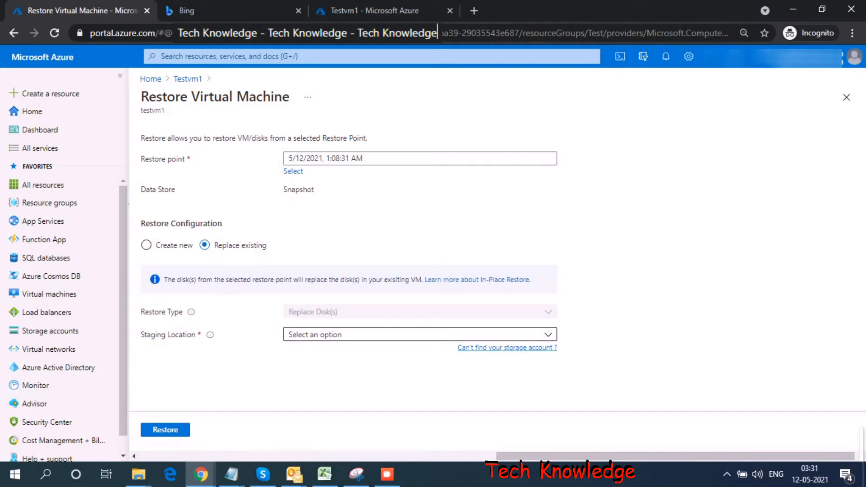
{"action": "left_click", "coordinate": [419, 335]}
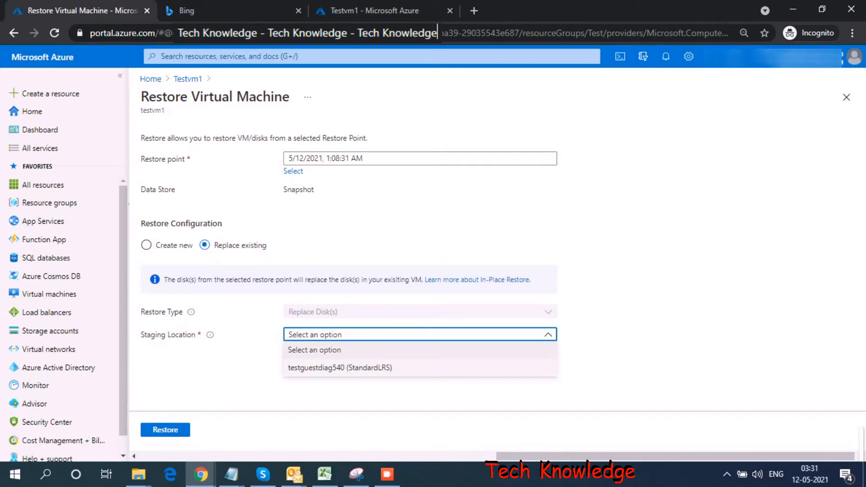
{"action": "left_click", "coordinate": [343, 366]}
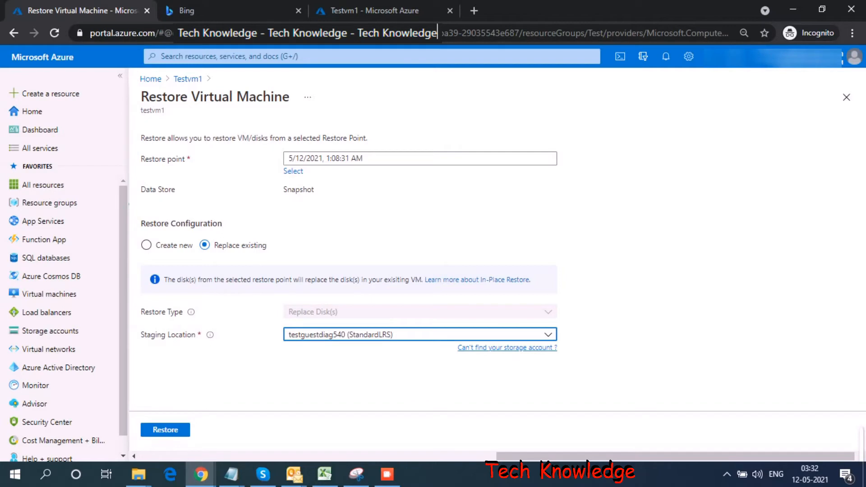
Change the restore configuration to Create new and name the virtual machine testvm2
{"action": "left_click", "coordinate": [146, 245]}
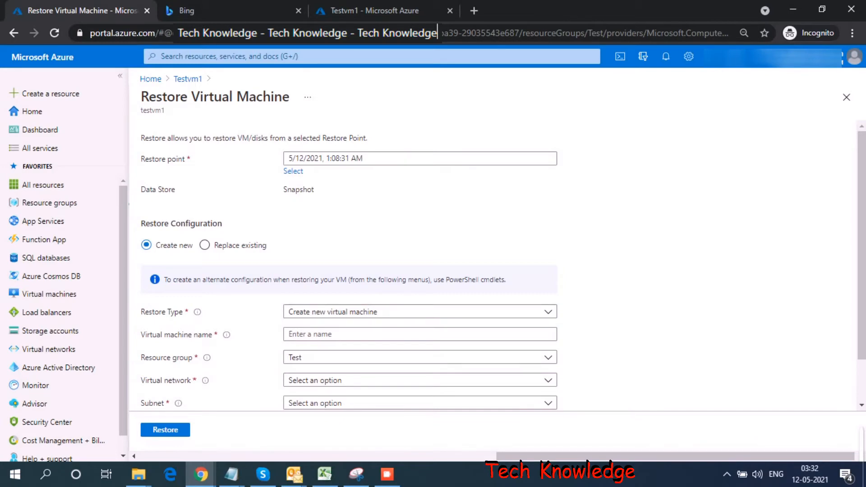
{"action": "double_click", "coordinate": [152, 110]}
{"action": "key", "text": "ctrl+c"}
{"action": "left_click", "coordinate": [361, 334]}
{"action": "key", "text": "ctrl+v"}
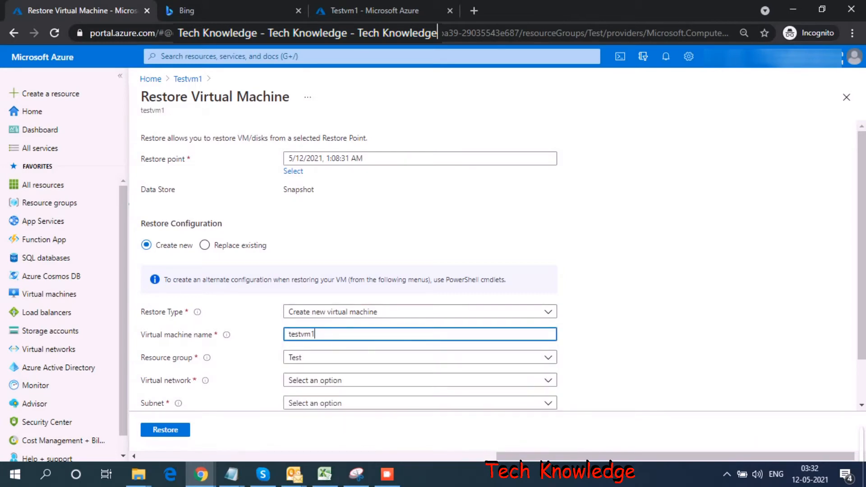
{"action": "key", "text": "BackSpace"}
{"action": "type", "text": "2"}
Assign the new virtual machine to the virtual network Test-vnet (Test) and the default subnet
{"action": "left_click", "coordinate": [420, 381]}
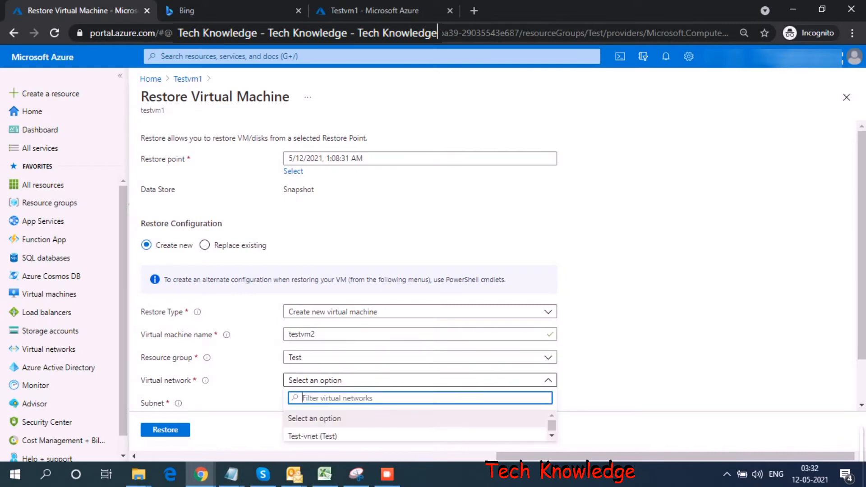
{"action": "left_click", "coordinate": [313, 436]}
{"action": "left_click_drag", "start_coordinate": [862, 246], "coordinate": [862, 287]}
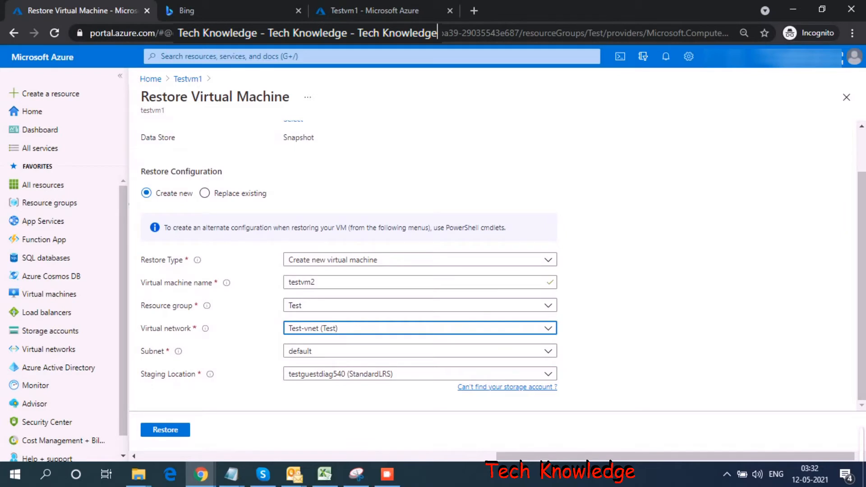
{"action": "left_click", "coordinate": [420, 351]}
{"action": "left_click", "coordinate": [420, 384]}
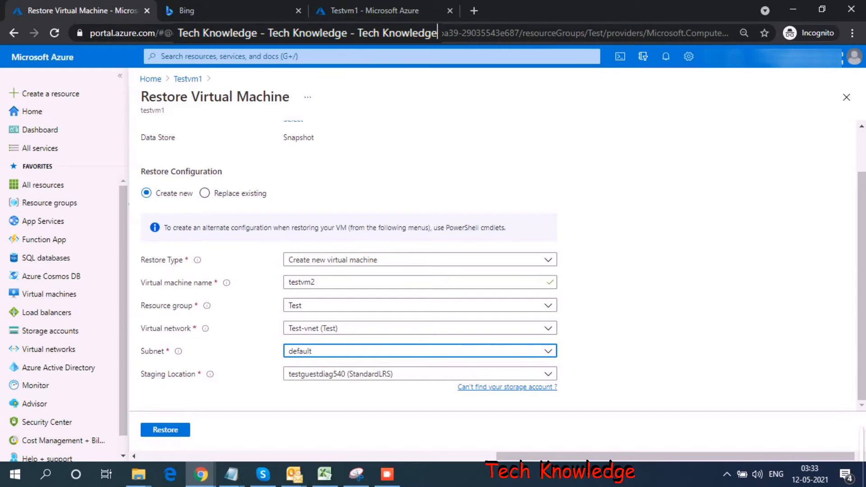
Set the restore type to Restore disks
{"action": "left_click", "coordinate": [420, 260]}
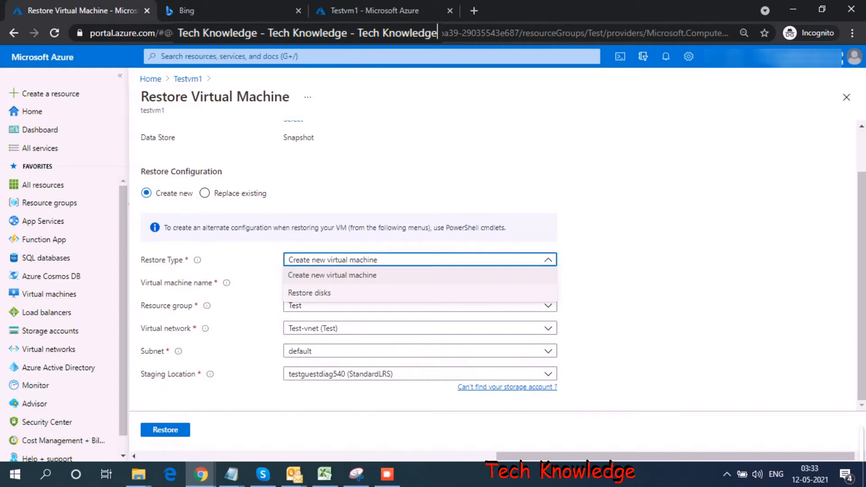
{"action": "left_click", "coordinate": [309, 293]}
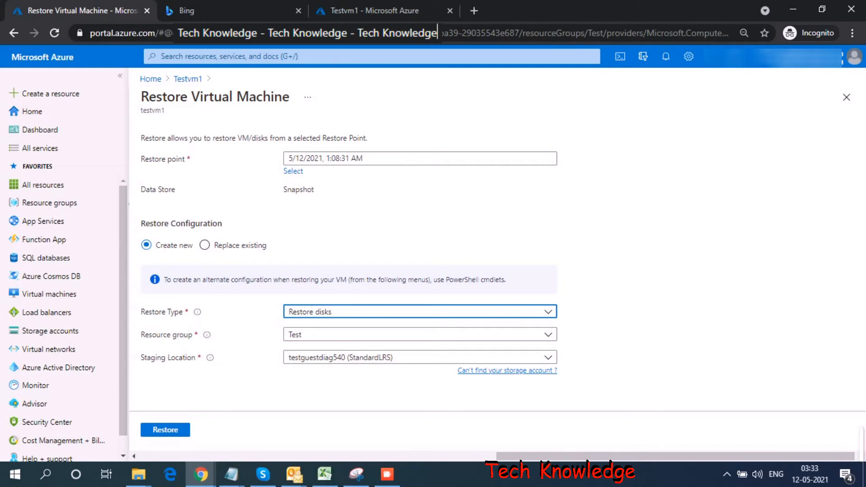
Examine the OS disk details on Testvm1's Disks page and return to the restore form
{"action": "left_click", "coordinate": [385, 11]}
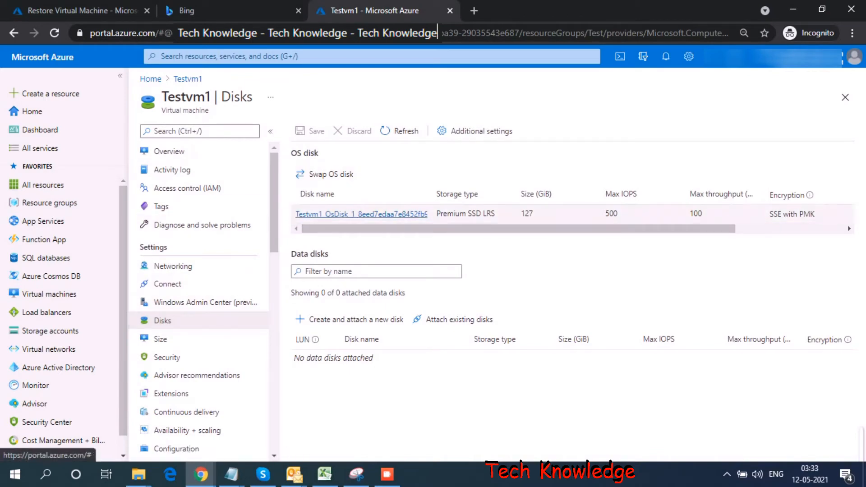
{"action": "left_click_drag", "start_coordinate": [433, 229], "coordinate": [512, 229]}
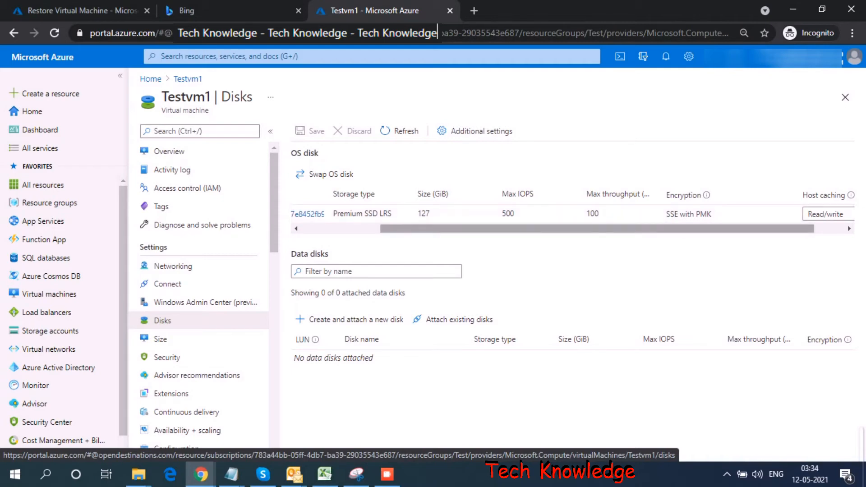
{"action": "left_click", "coordinate": [85, 10]}
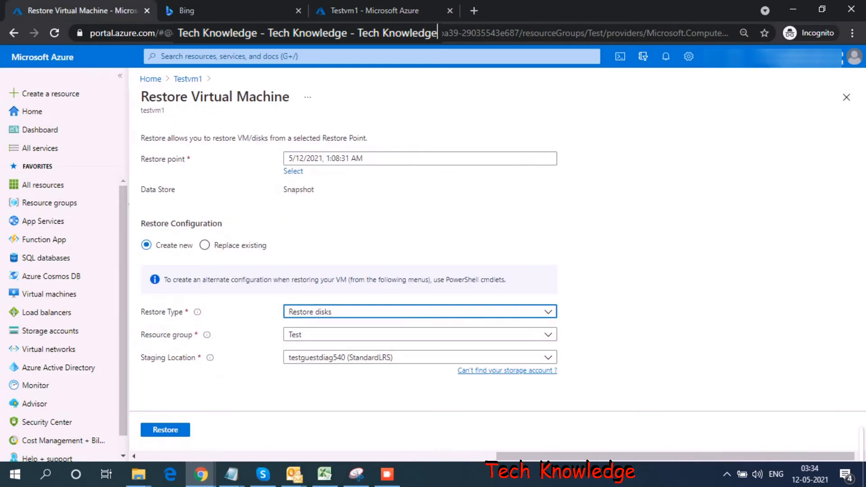
Switch the restore type to Create new virtual machine and back to Restore disks
{"action": "left_click", "coordinate": [420, 312]}
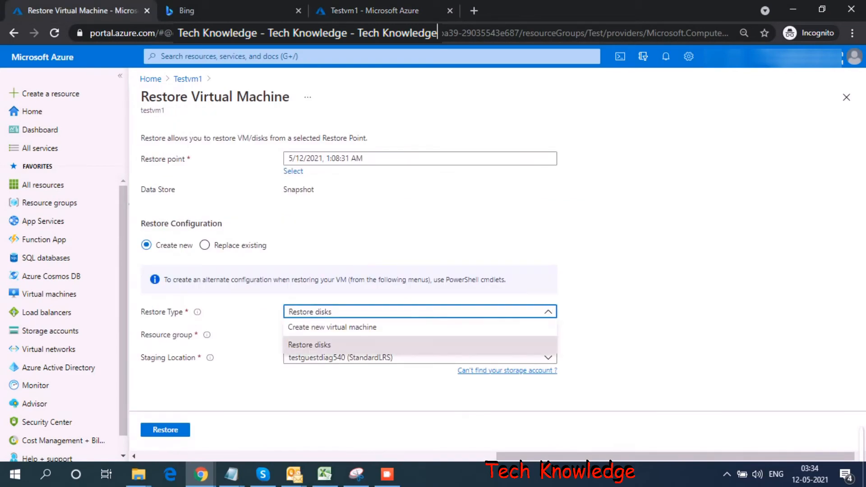
{"action": "left_click", "coordinate": [332, 328]}
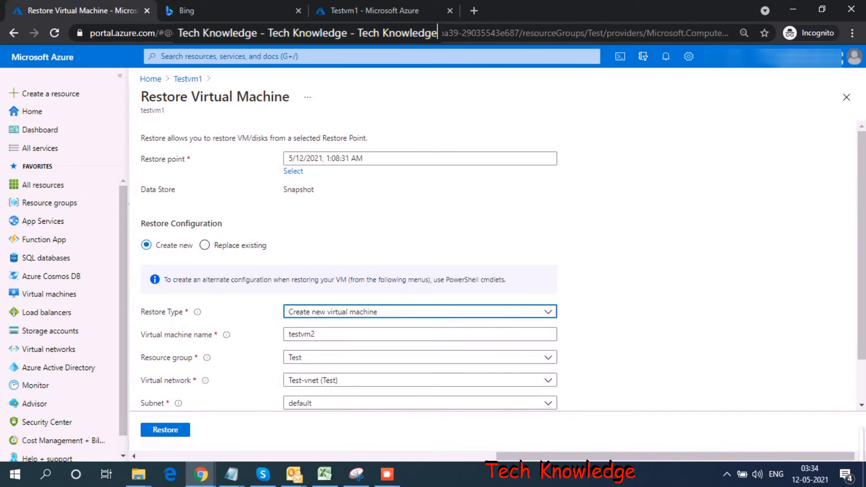
{"action": "left_click", "coordinate": [421, 311]}
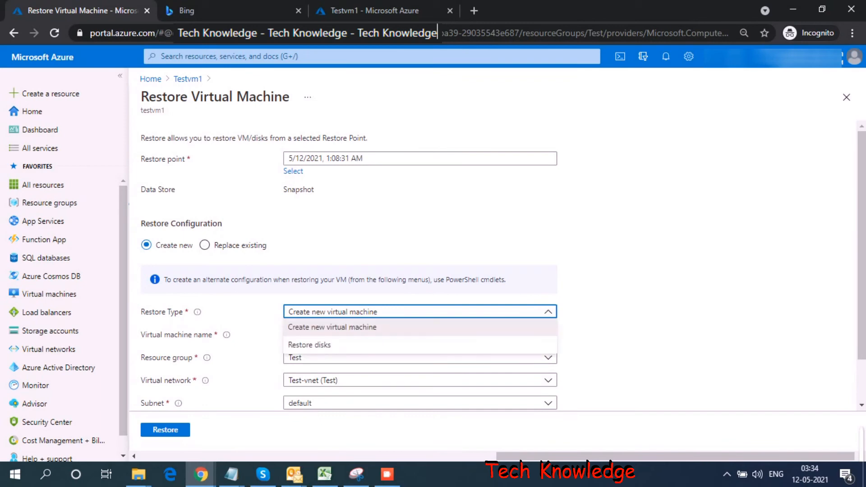
{"action": "left_click", "coordinate": [310, 345]}
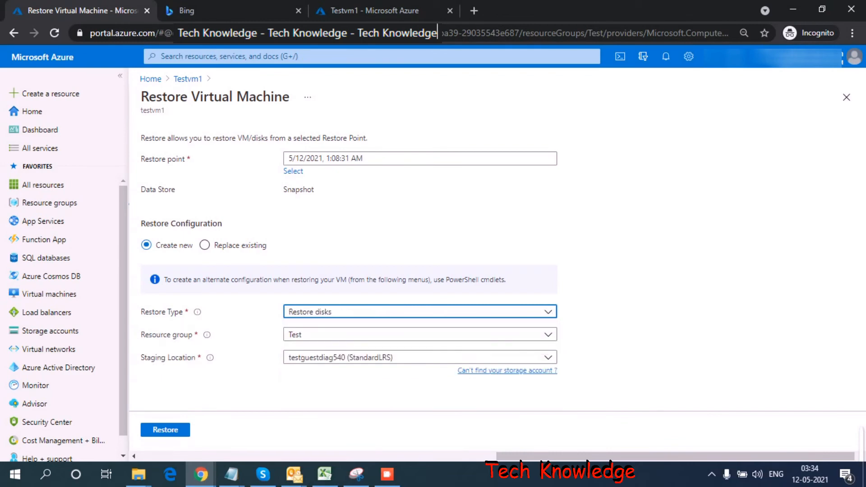